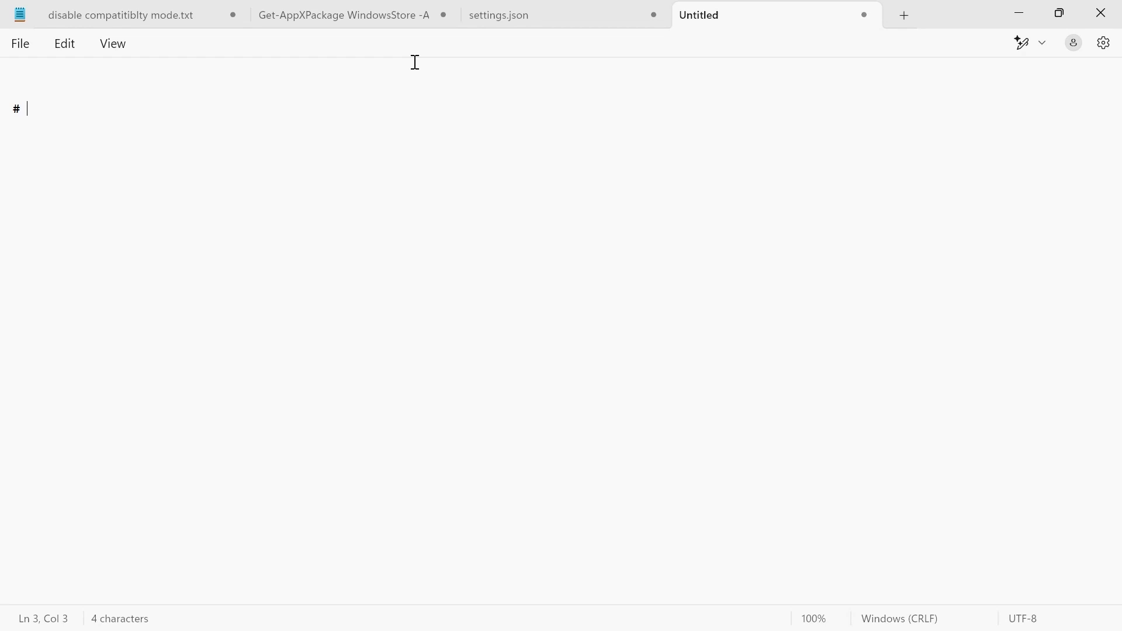
Step: Select and deselect the '# ' text on line three before adding four £ signs via Shift+3
{"action": "left_click_drag", "start_coordinate": [35, 112], "coordinate": [11, 114]}
{"action": "left_click", "coordinate": [28, 109]}
{"action": "left_click_drag", "start_coordinate": [10, 110], "coordinate": [19, 109]}
{"action": "left_click", "coordinate": [85, 119]}
{"action": "type", "text": "££££"}
Step: Deselect the pound signs and show the keyboard layout flyout from the ENG UK taskbar indicator
{"action": "left_click_drag", "start_coordinate": [27, 108], "coordinate": [76, 107]}
{"action": "left_click", "coordinate": [77, 107]}
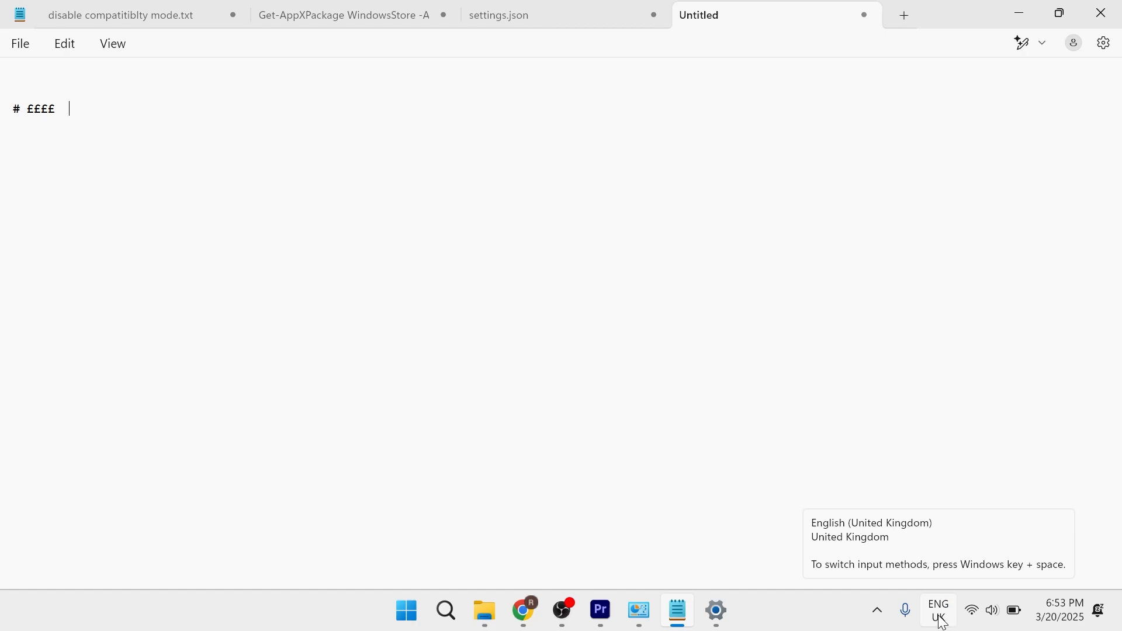
{"action": "left_click", "coordinate": [939, 609]}
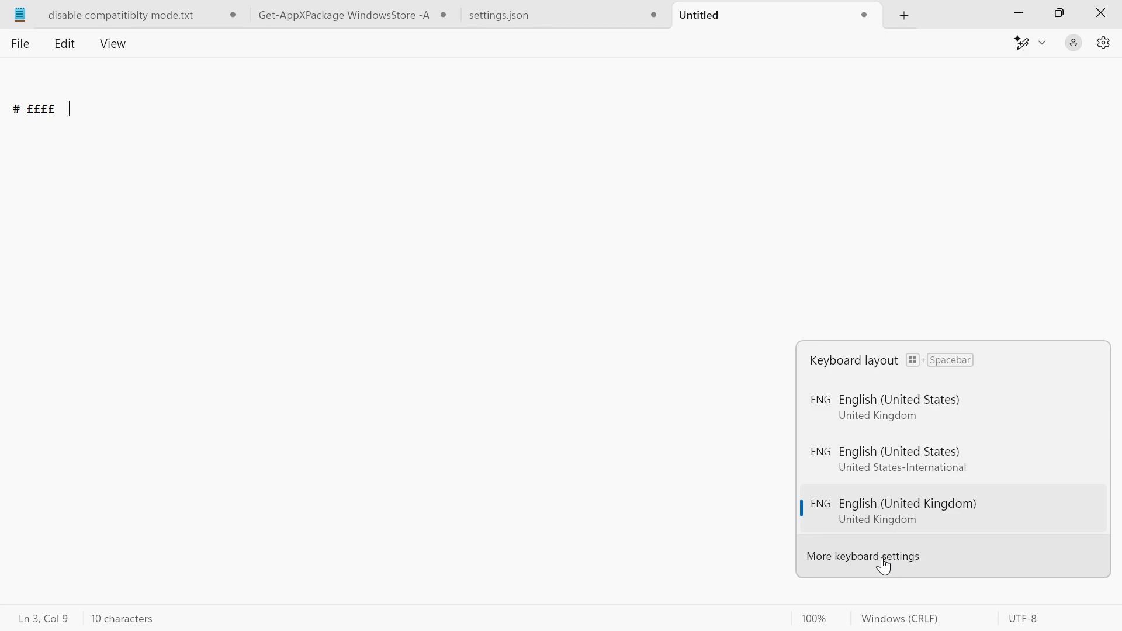
Step: Reach Time & language > Language & region in Settings via More keyboard settings
{"action": "left_click", "coordinate": [882, 559]}
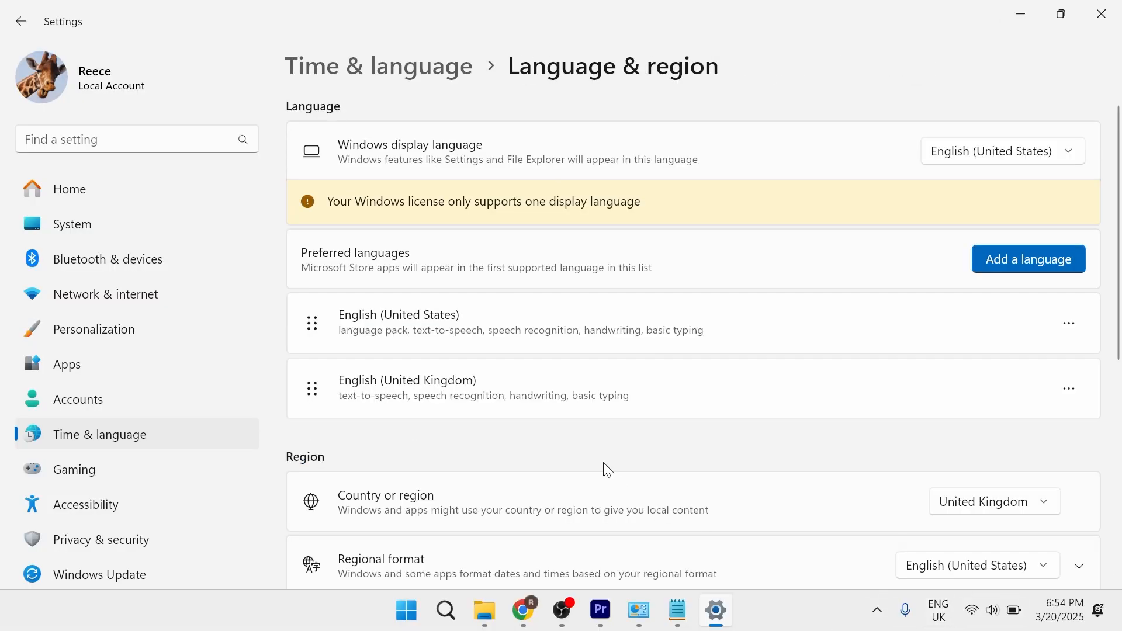
{"action": "left_click", "coordinate": [407, 612]}
{"action": "type", "text": "sett"}
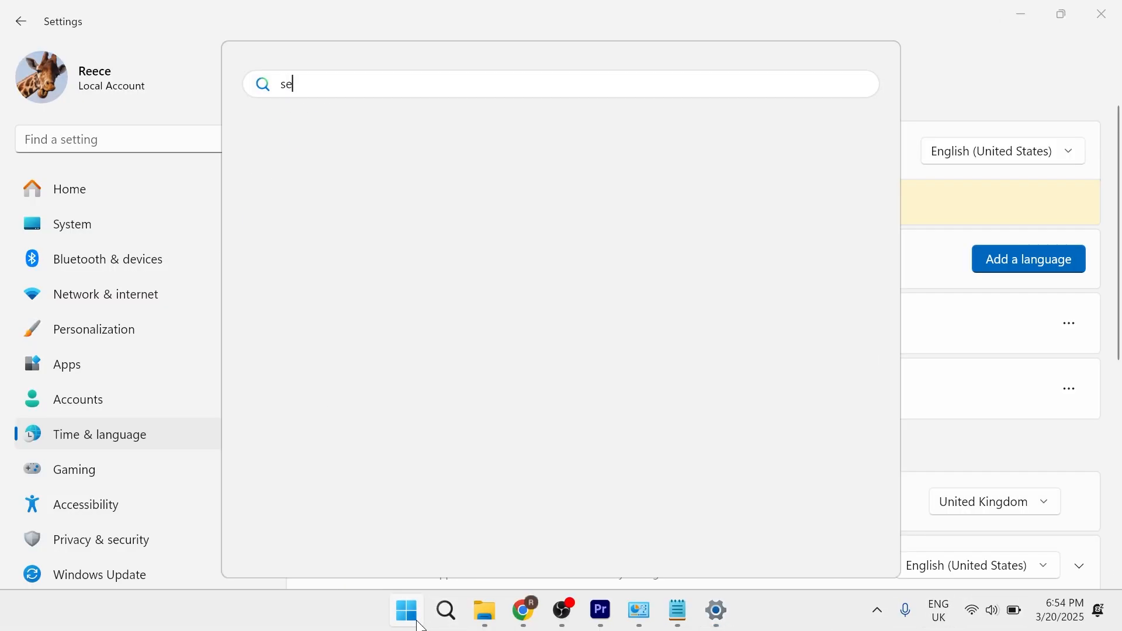
{"action": "key", "text": "Escape"}
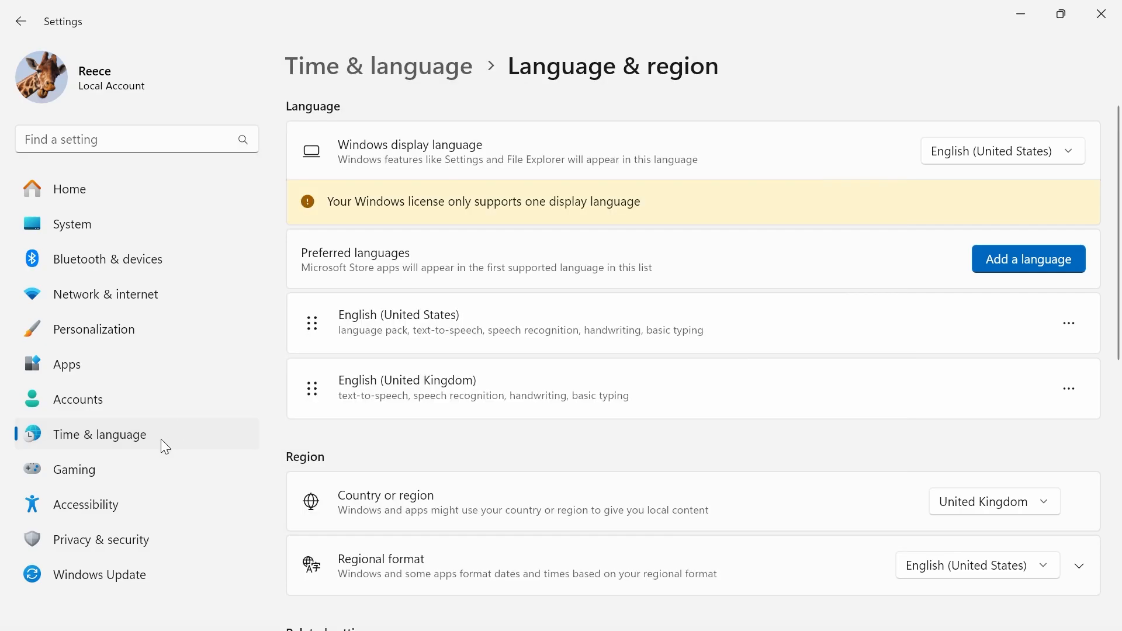
{"action": "left_click", "coordinate": [160, 436]}
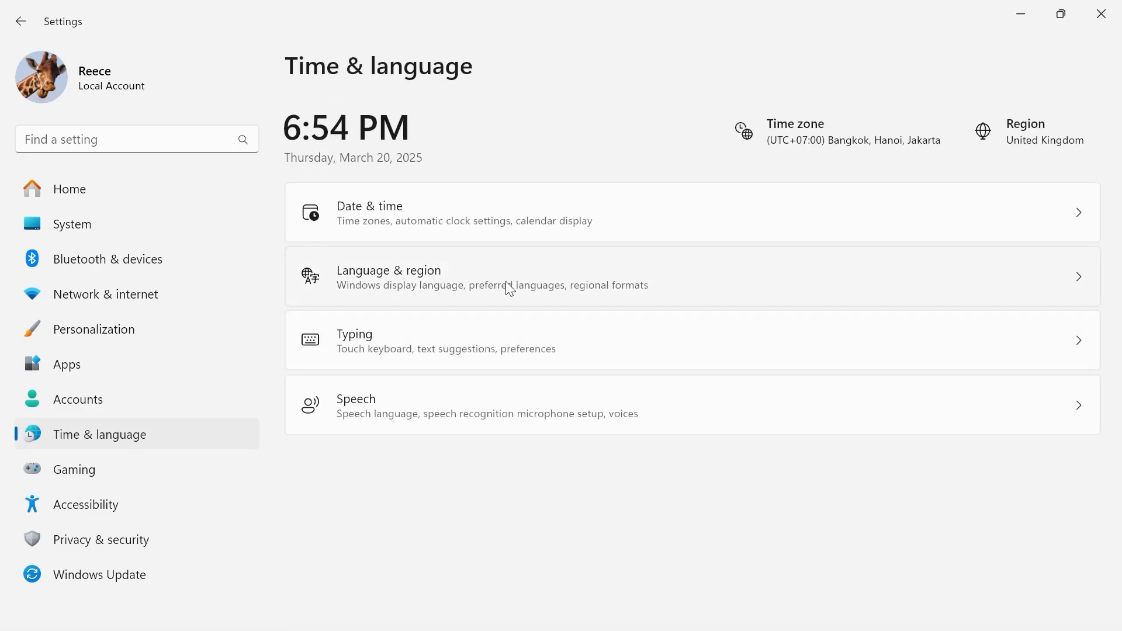
{"action": "left_click", "coordinate": [475, 288]}
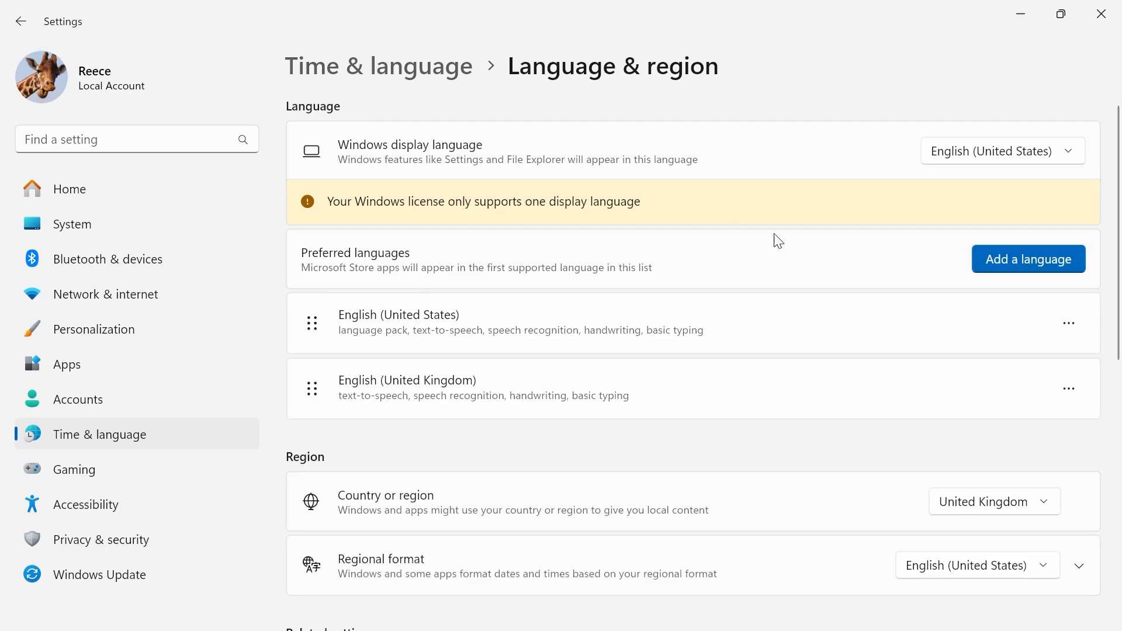
Step: Start Add a language, search 'united', then close the dialog without adding any language
{"action": "left_click", "coordinate": [1009, 259]}
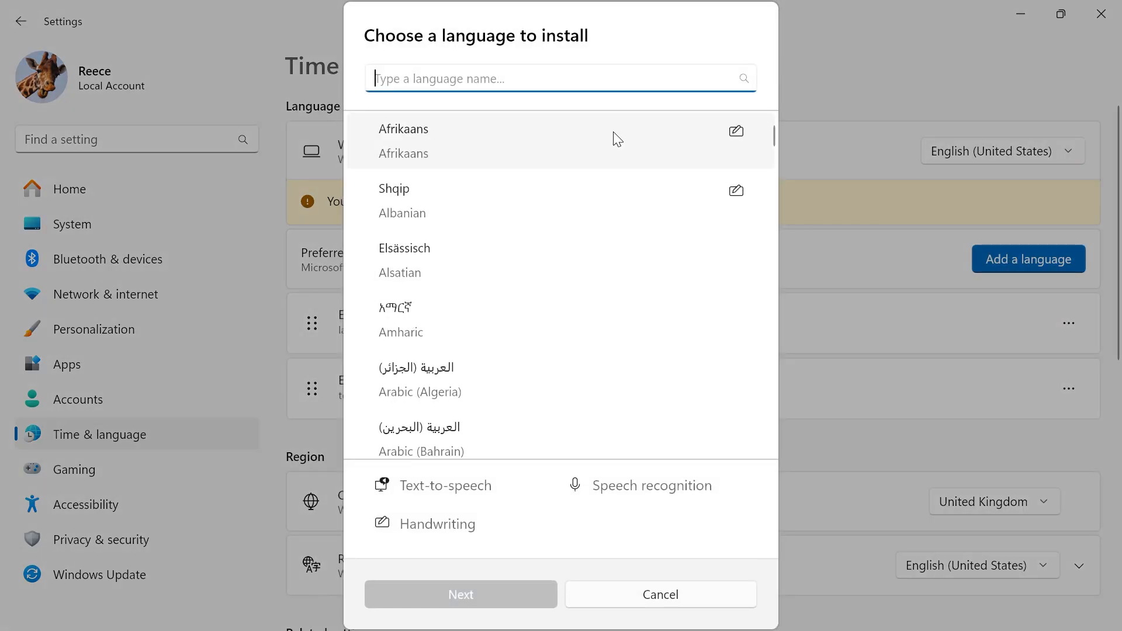
{"action": "type", "text": "united"}
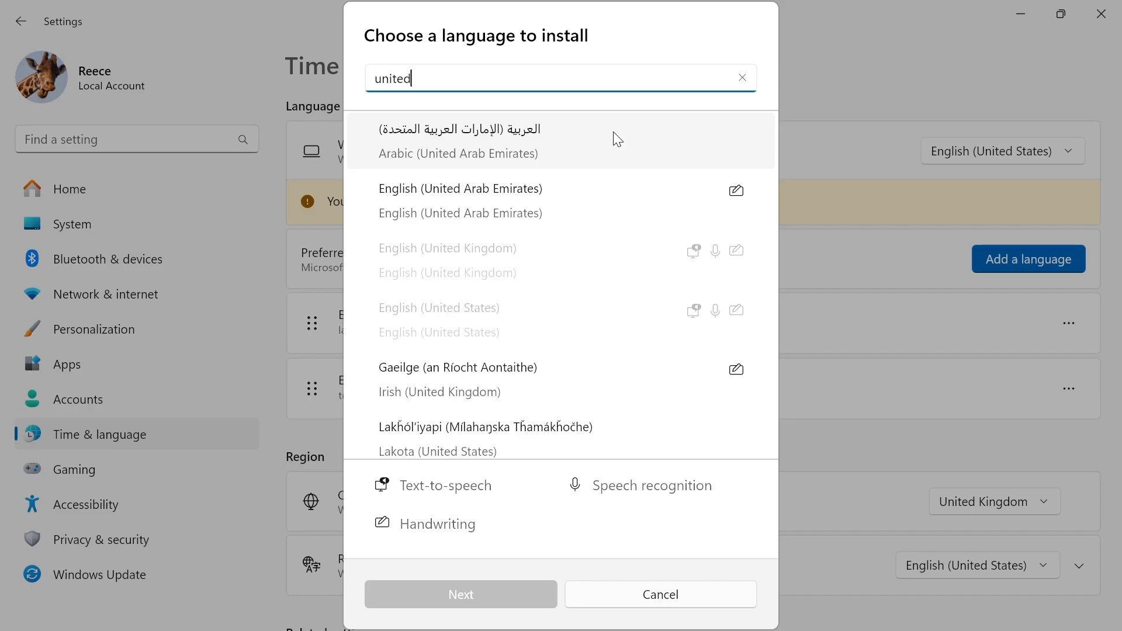
{"action": "scroll", "coordinate": [527, 246], "scroll_direction": "down", "scroll_amount": 1}
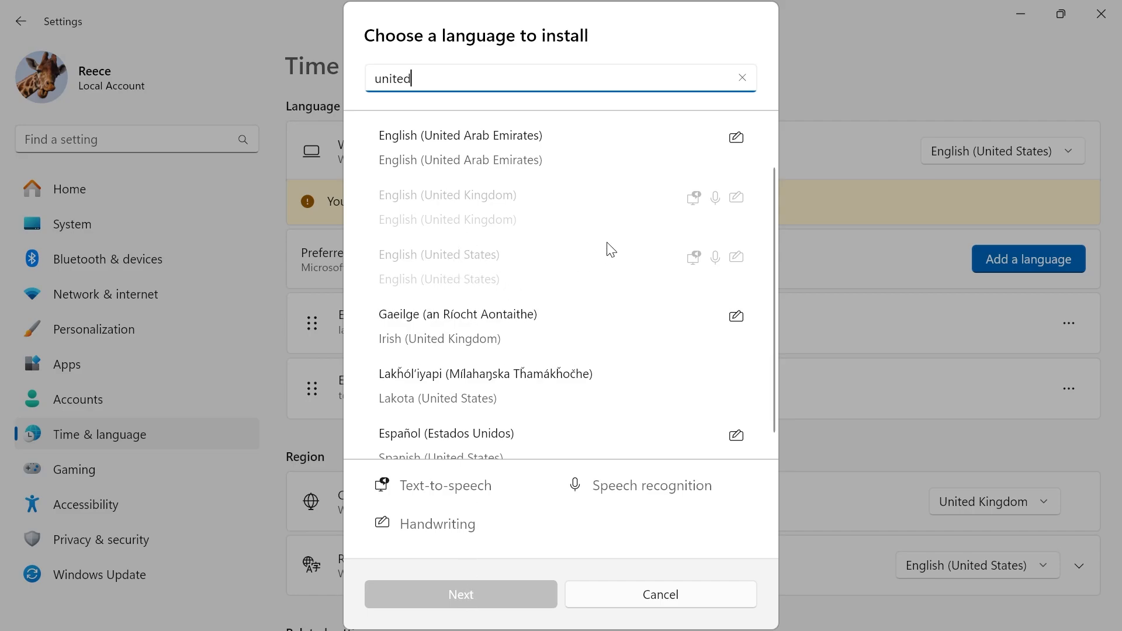
{"action": "key", "text": "Escape"}
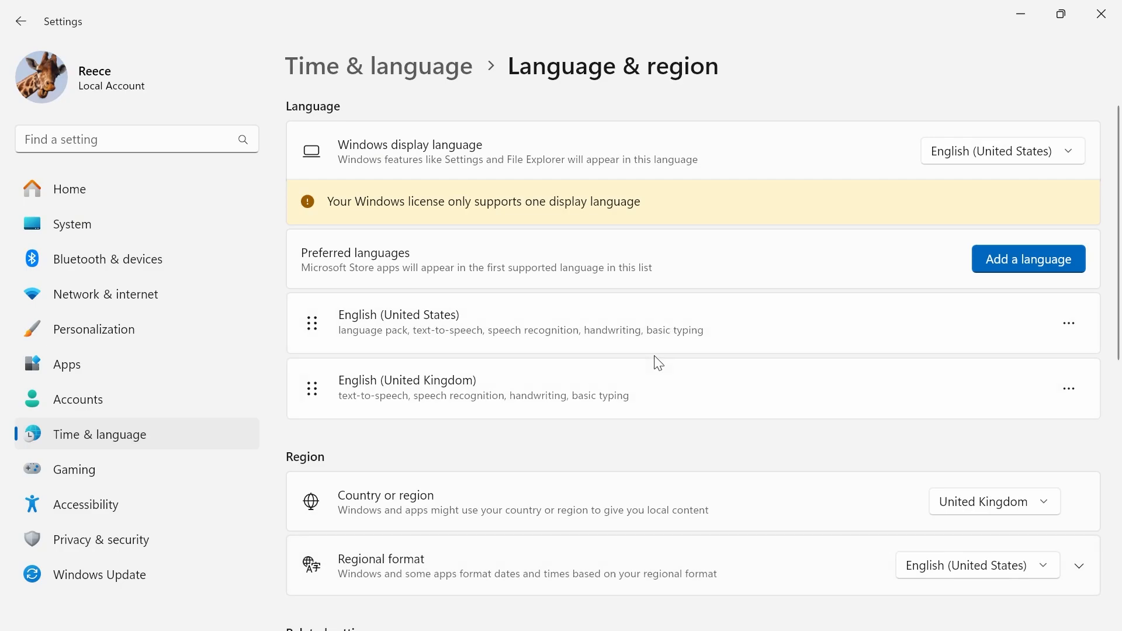
Step: Browse addable keyboards in English (United States) language options, closing the list without adding
{"action": "left_click", "coordinate": [1070, 325]}
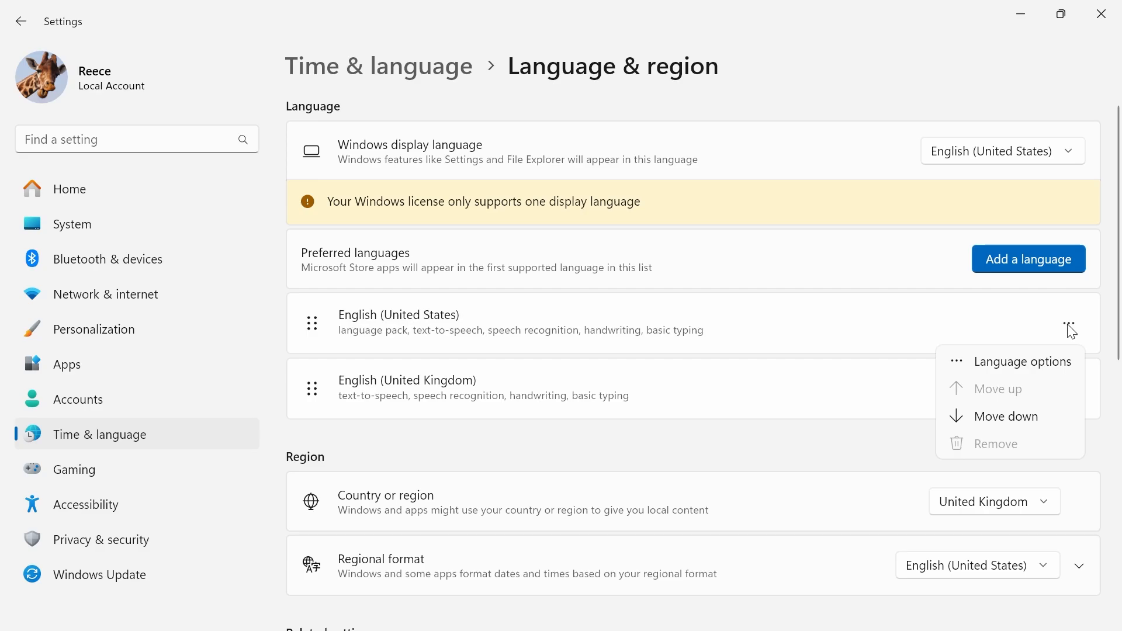
{"action": "left_click", "coordinate": [1025, 367]}
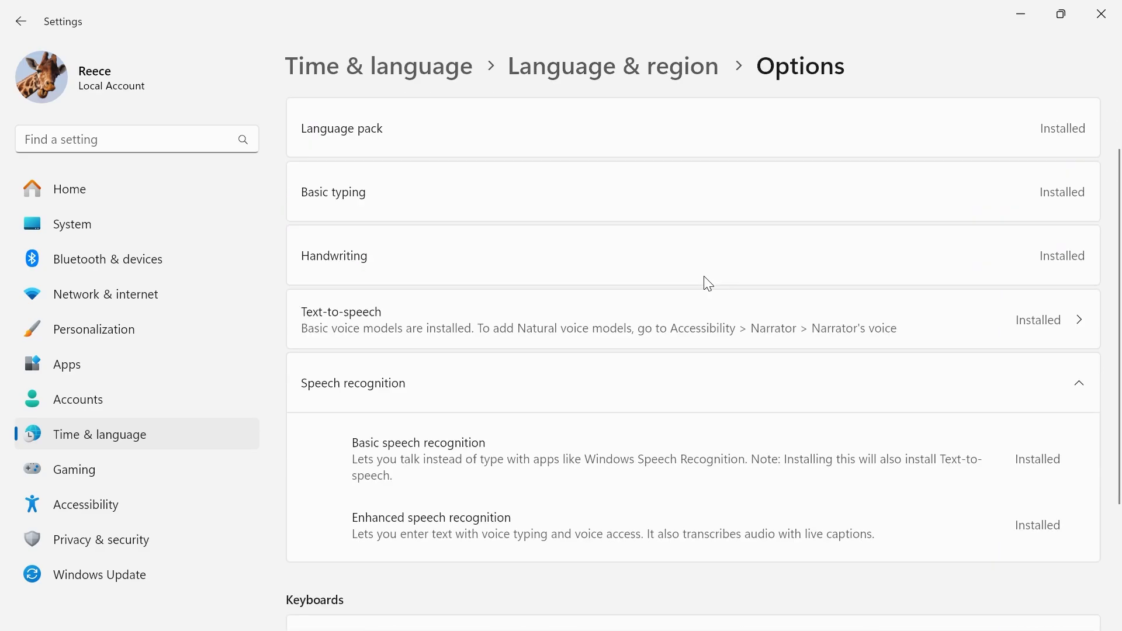
{"action": "scroll", "coordinate": [710, 281], "scroll_direction": "down", "scroll_amount": 5}
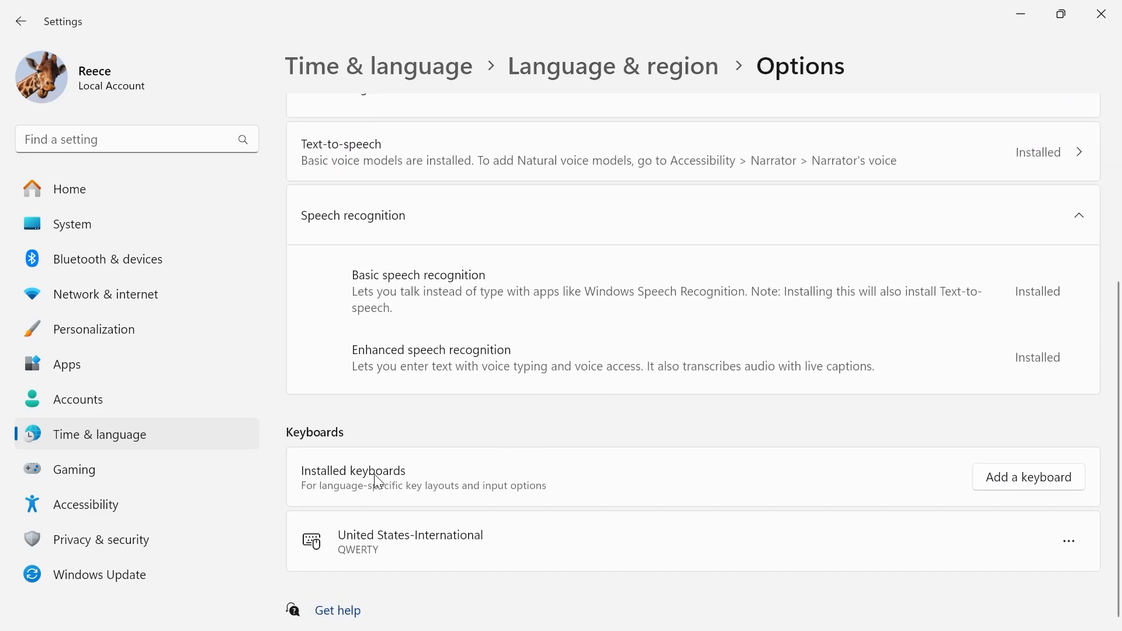
{"action": "left_click", "coordinate": [1029, 478]}
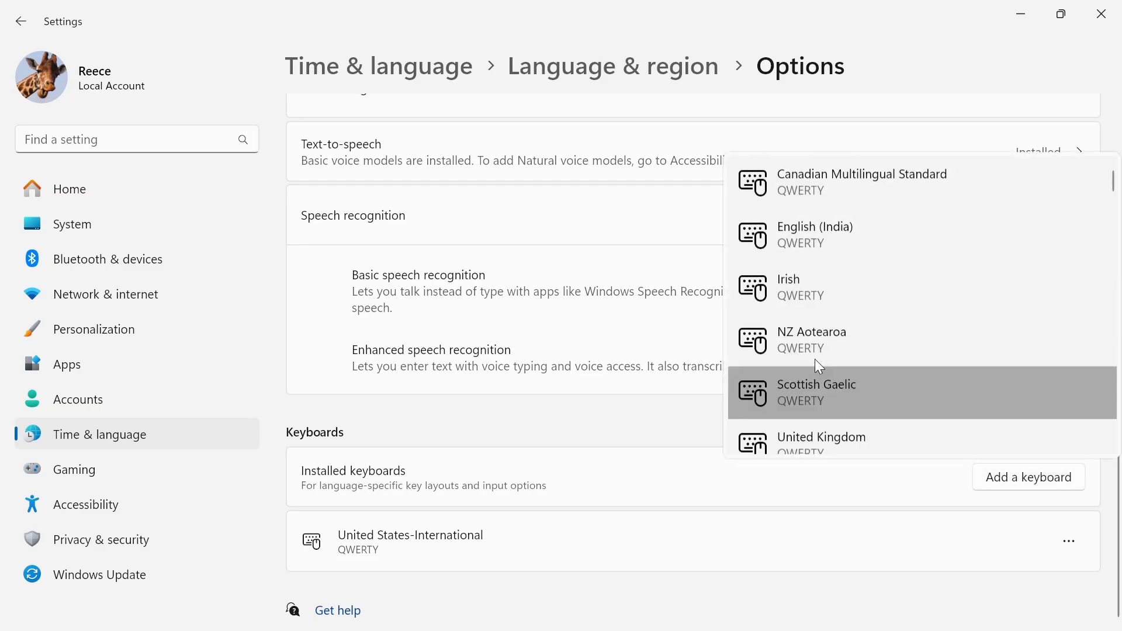
{"action": "scroll", "coordinate": [861, 308], "scroll_direction": "down", "scroll_amount": 2}
{"action": "scroll", "coordinate": [861, 308], "scroll_direction": "down", "scroll_amount": 2}
{"action": "scroll", "coordinate": [830, 284], "scroll_direction": "down", "scroll_amount": 1}
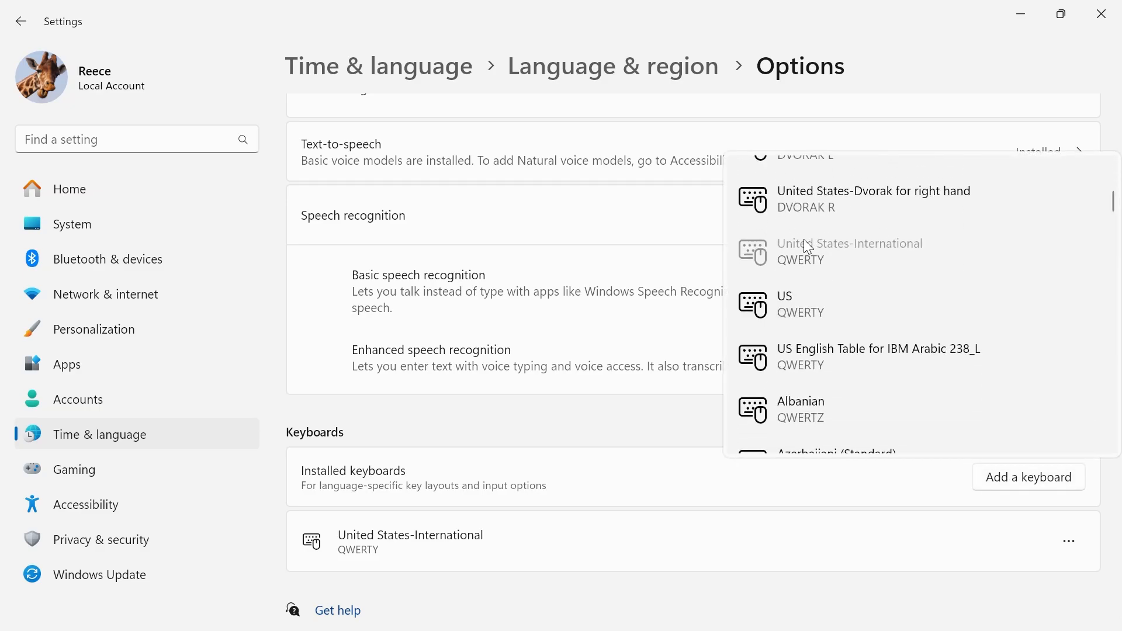
{"action": "left_click", "coordinate": [864, 259]}
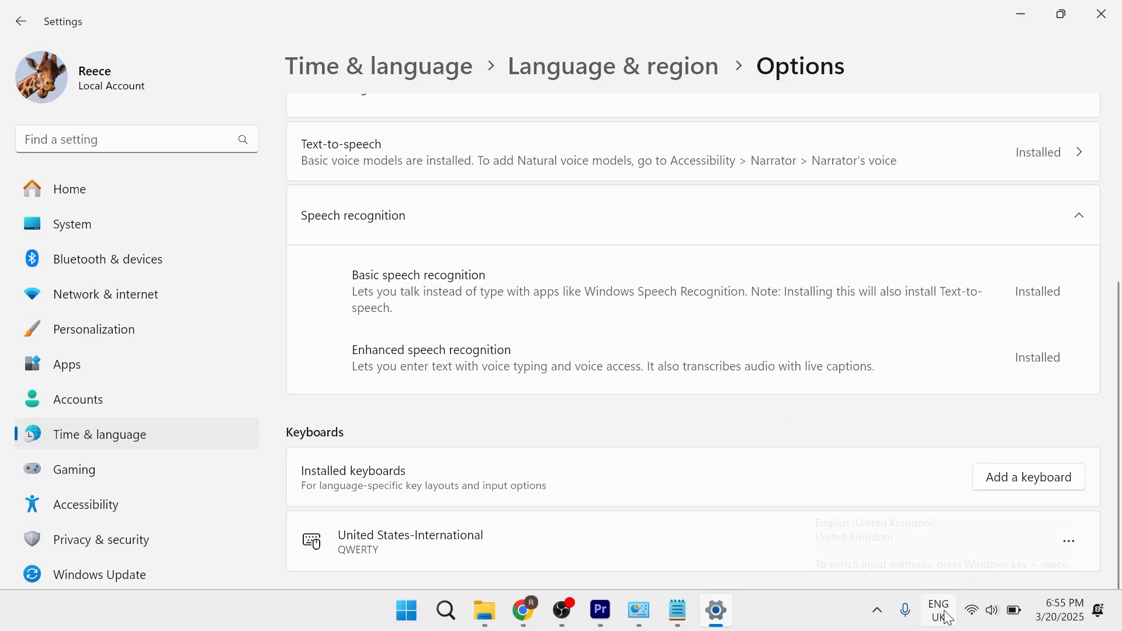
Step: Switch to the United States-International layout from the taskbar flyout and minimize Settings
{"action": "left_click", "coordinate": [942, 611]}
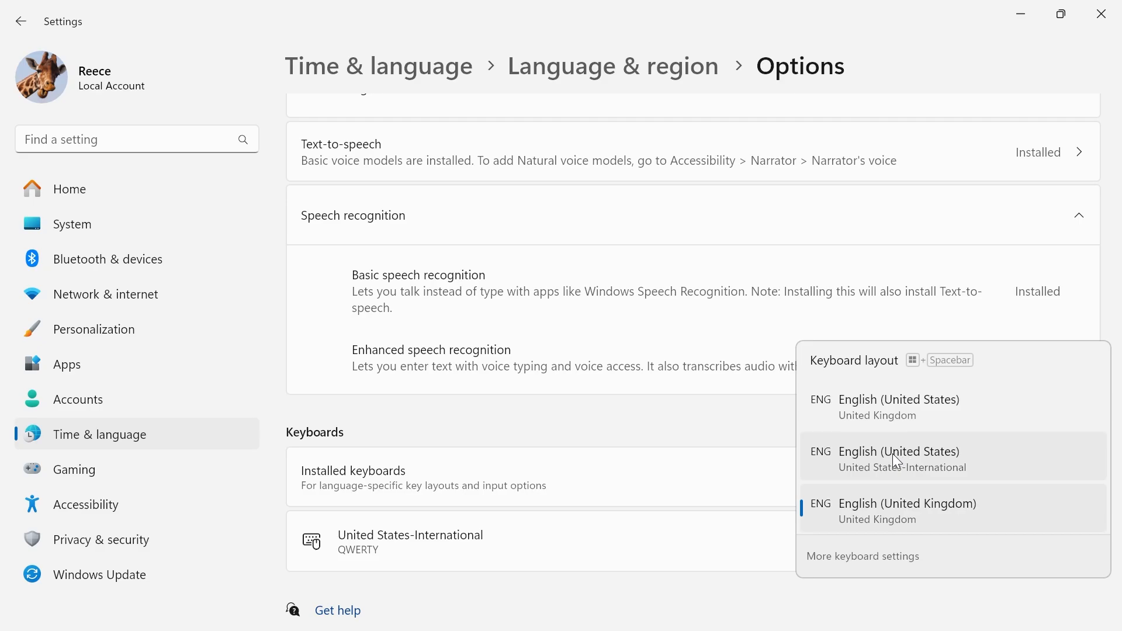
{"action": "left_click", "coordinate": [893, 454]}
{"action": "left_click", "coordinate": [1021, 12]}
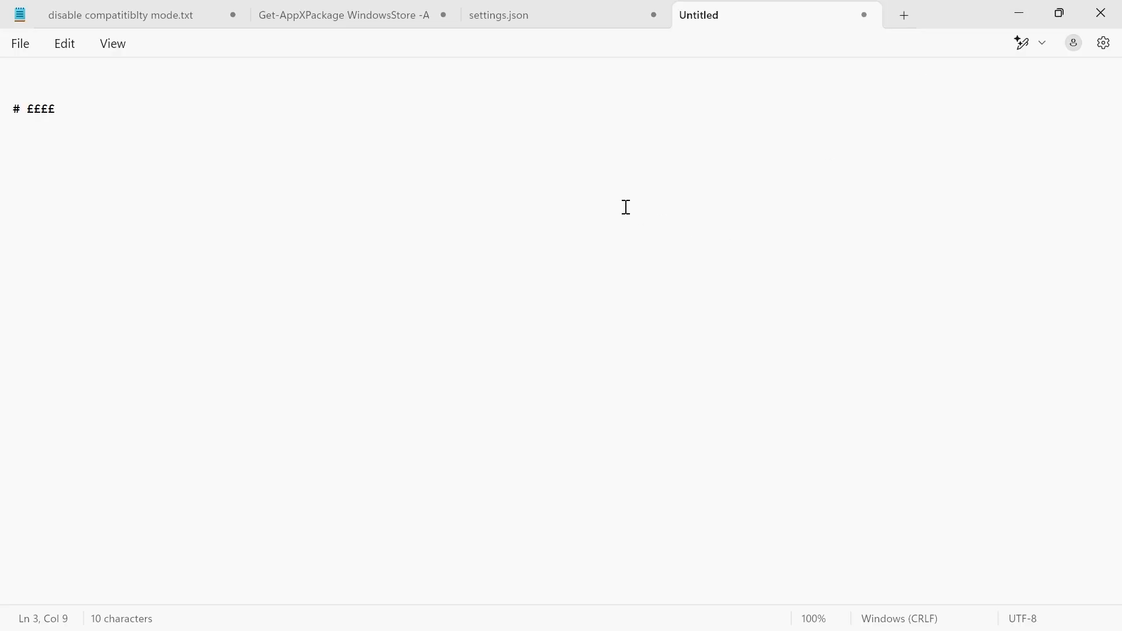
{"action": "type", "text": "########"}
{"action": "type", "text": "##"}
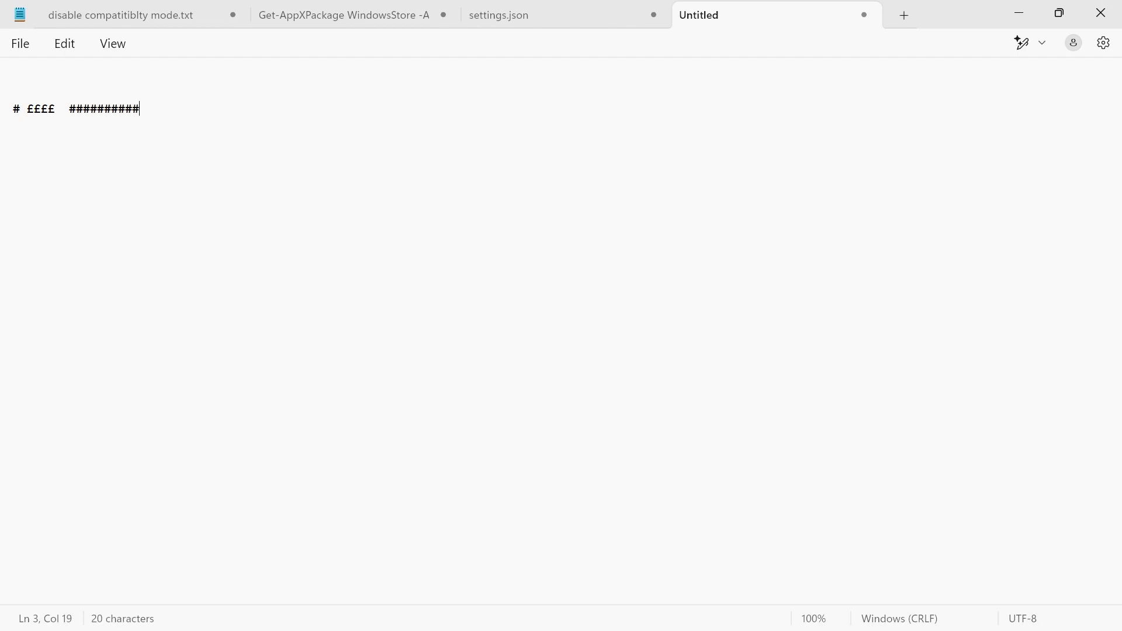
{"action": "type", "text": "#  ££££"}
Step: Switch to the browser and run a Google search for 'hashtag'
{"action": "key", "text": "alt+Tab"}
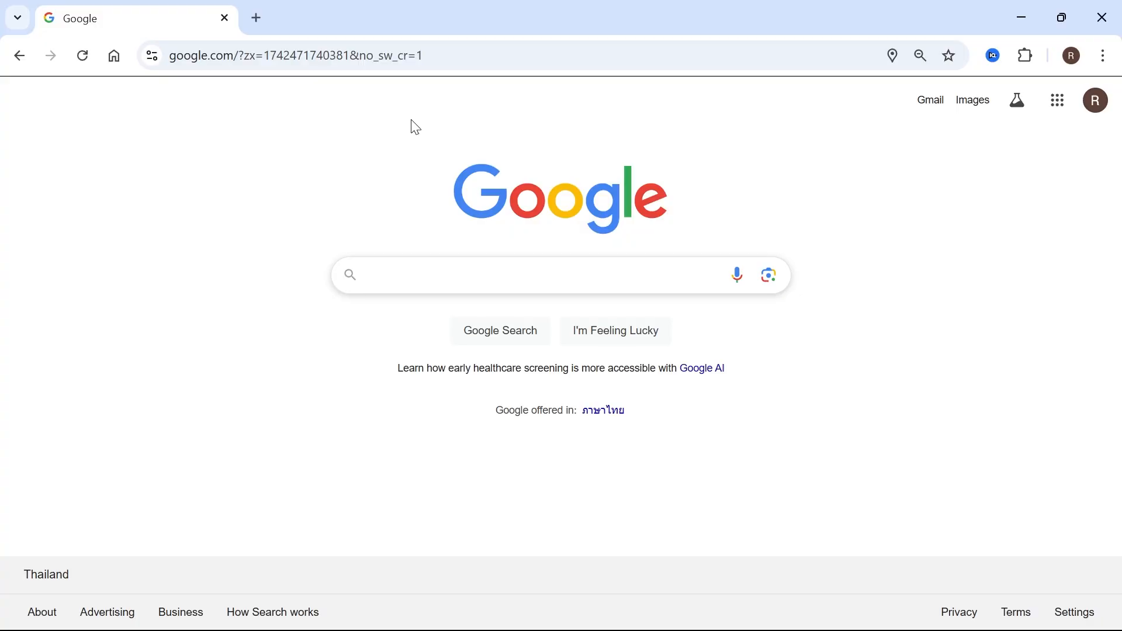
{"action": "type", "text": "hashtags"}
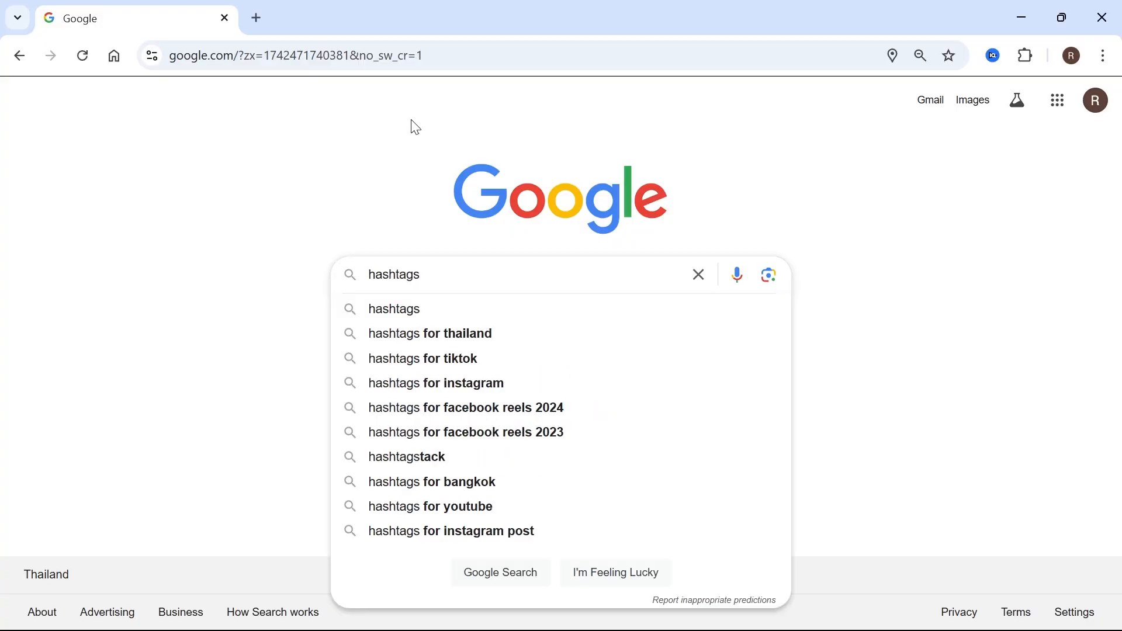
{"action": "key", "text": "BackSpace"}
{"action": "key", "text": "Return"}
{"action": "scroll", "coordinate": [412, 123], "scroll_direction": "down", "scroll_amount": 1}
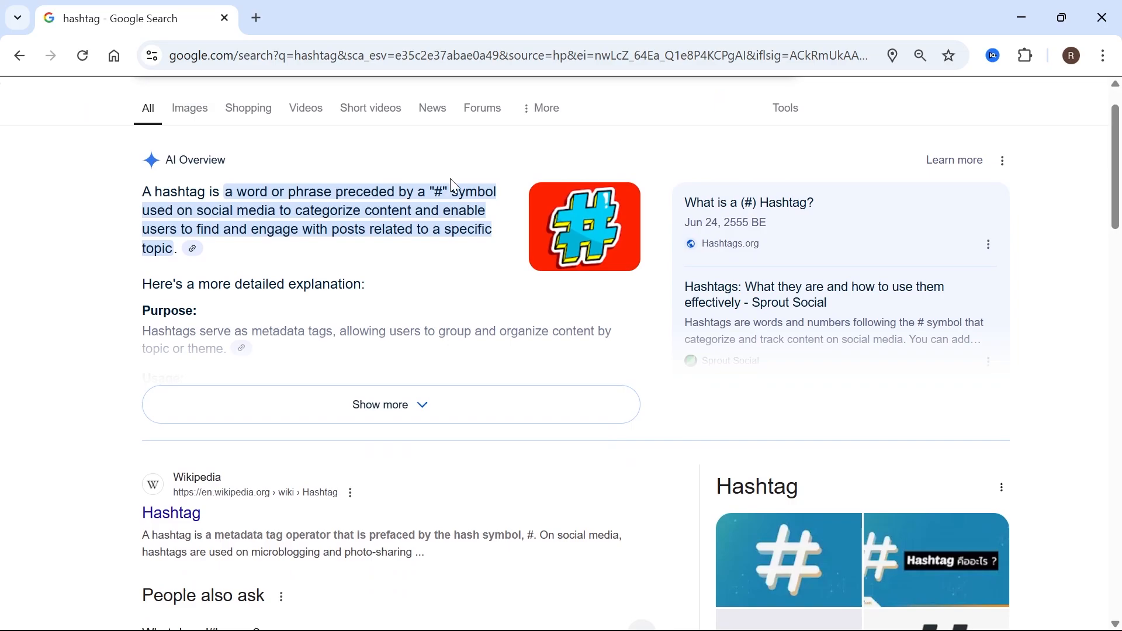
Step: Copy the # symbol from the AI Overview and paste it into the address bar as #####
{"action": "double_click", "coordinate": [438, 192]}
{"action": "key", "text": "ctrl+c"}
{"action": "left_click", "coordinate": [448, 56]}
{"action": "key", "text": "ctrl+v"}
{"action": "type", "text": "###"}
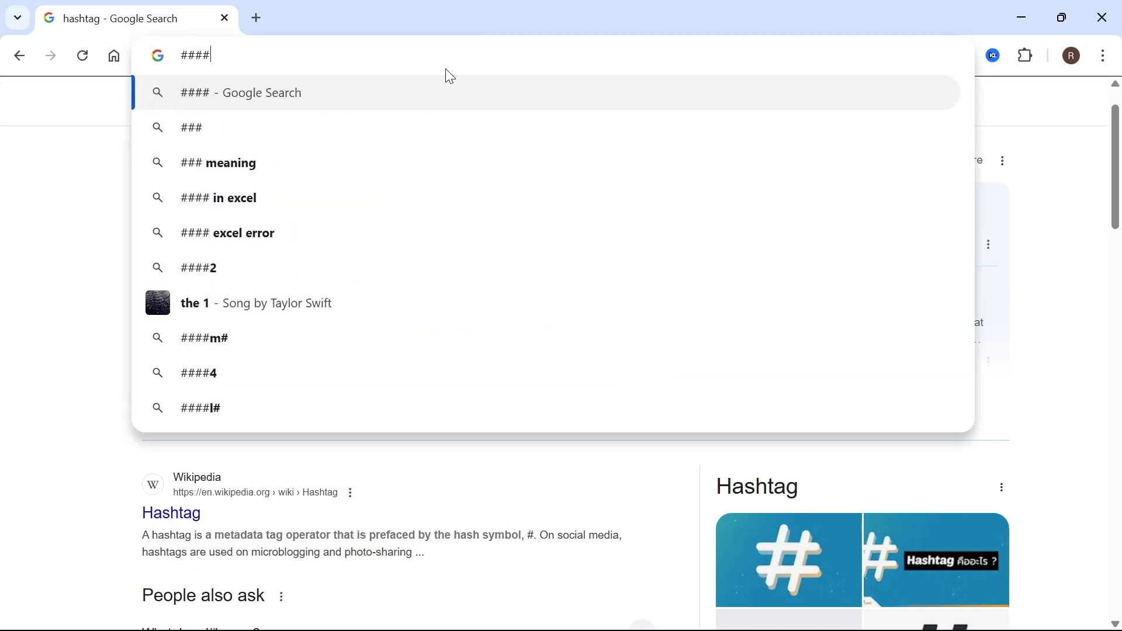
{"action": "type", "text": "#"}
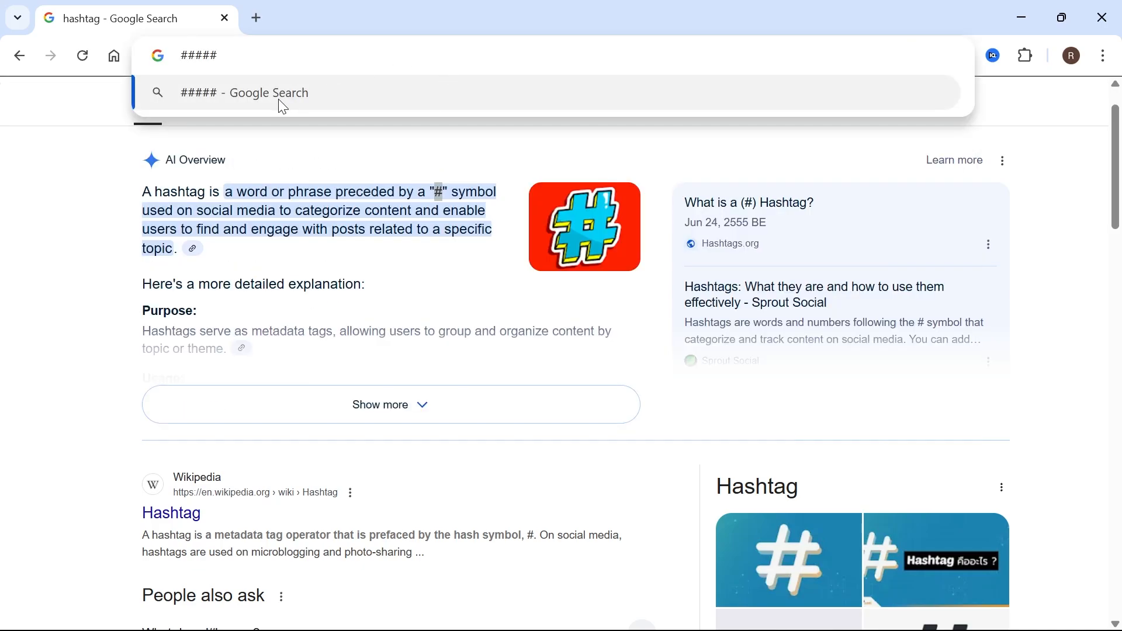